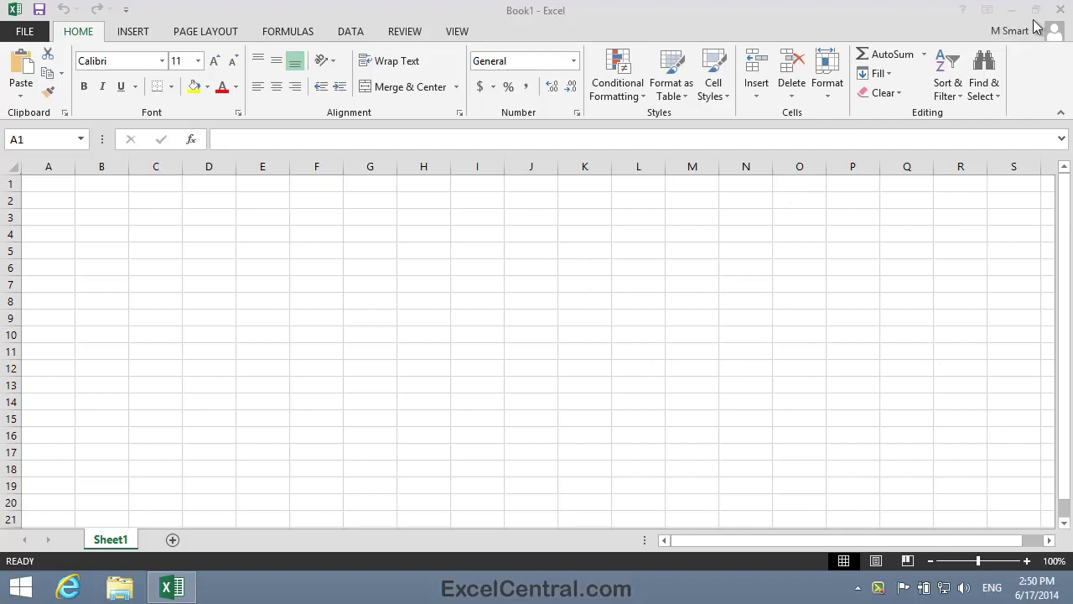
Step: Close the blank workbook and restart Excel from the Windows Start screen
{"action": "left_click", "coordinate": [1065, 10]}
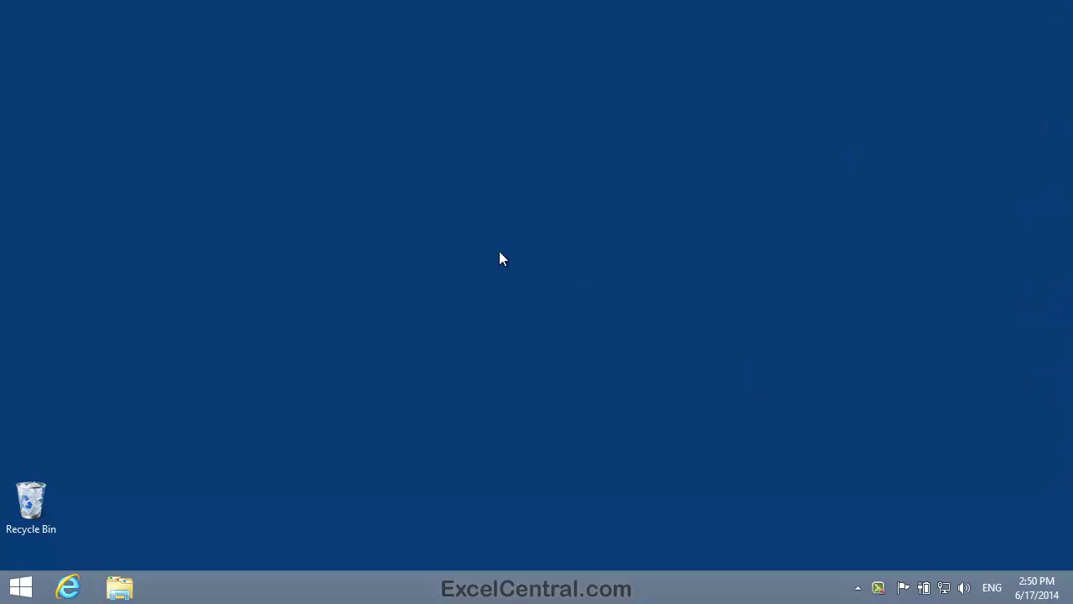
{"action": "left_click", "coordinate": [19, 587]}
{"action": "left_click", "coordinate": [182, 227]}
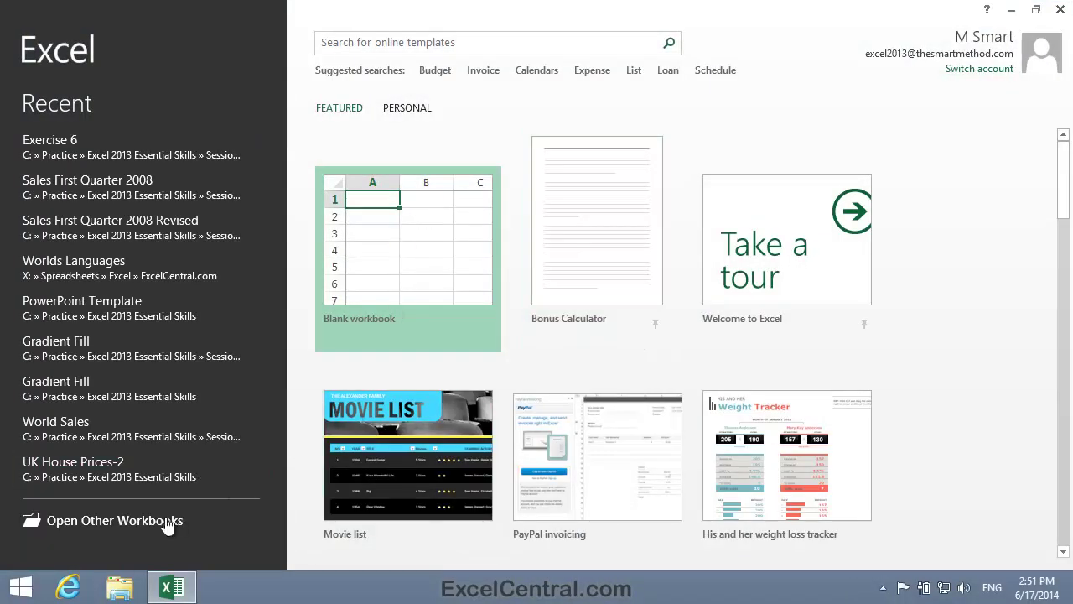
Step: Browse to the Session 6 folder on the computer to open other workbooks
{"action": "left_click", "coordinate": [166, 523]}
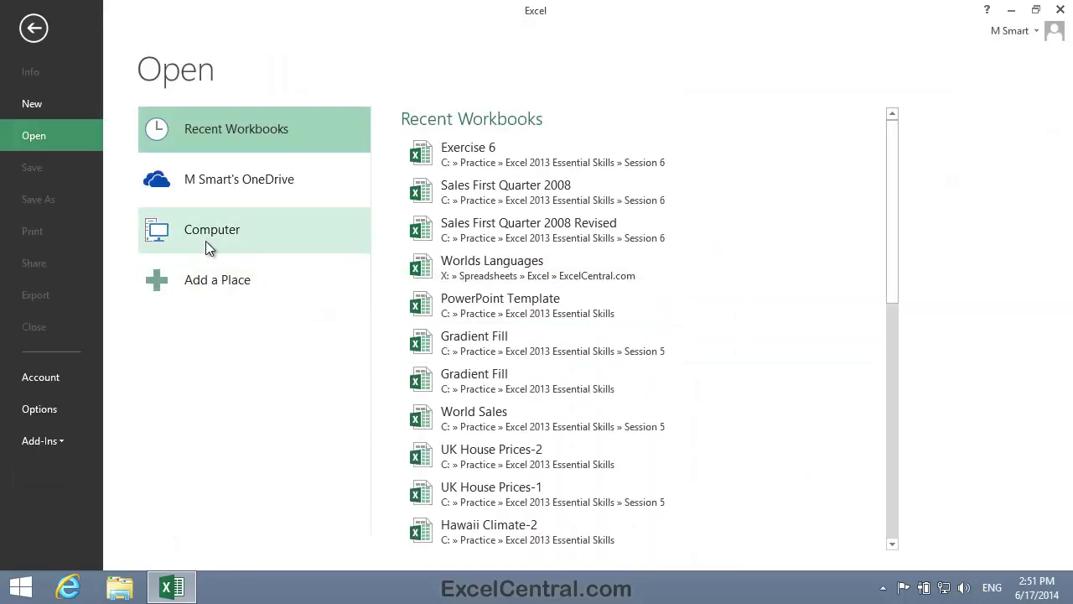
{"action": "left_click", "coordinate": [206, 241]}
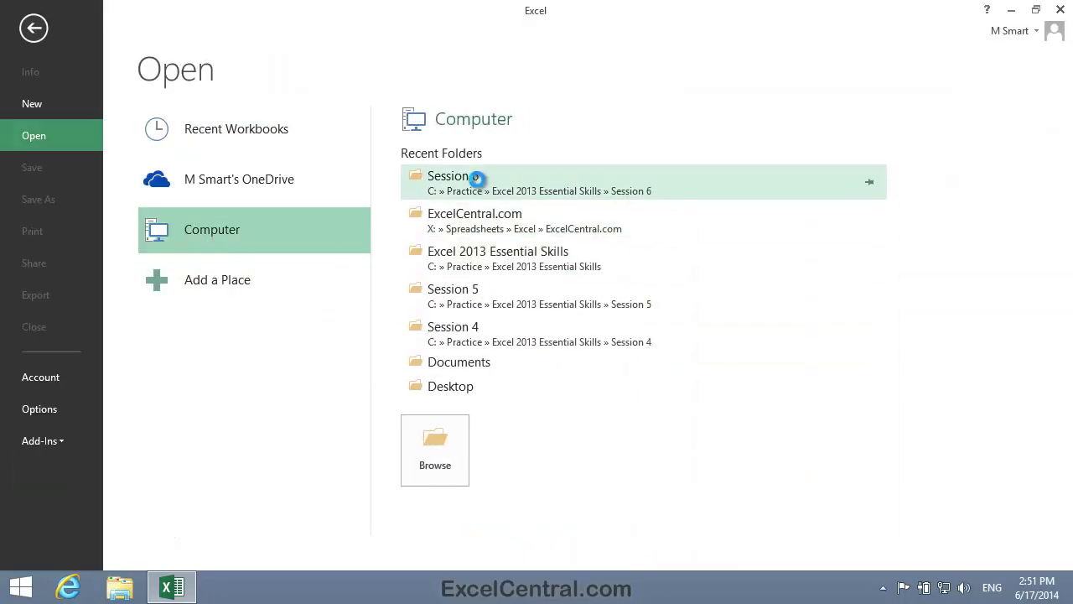
{"action": "left_click", "coordinate": [476, 176]}
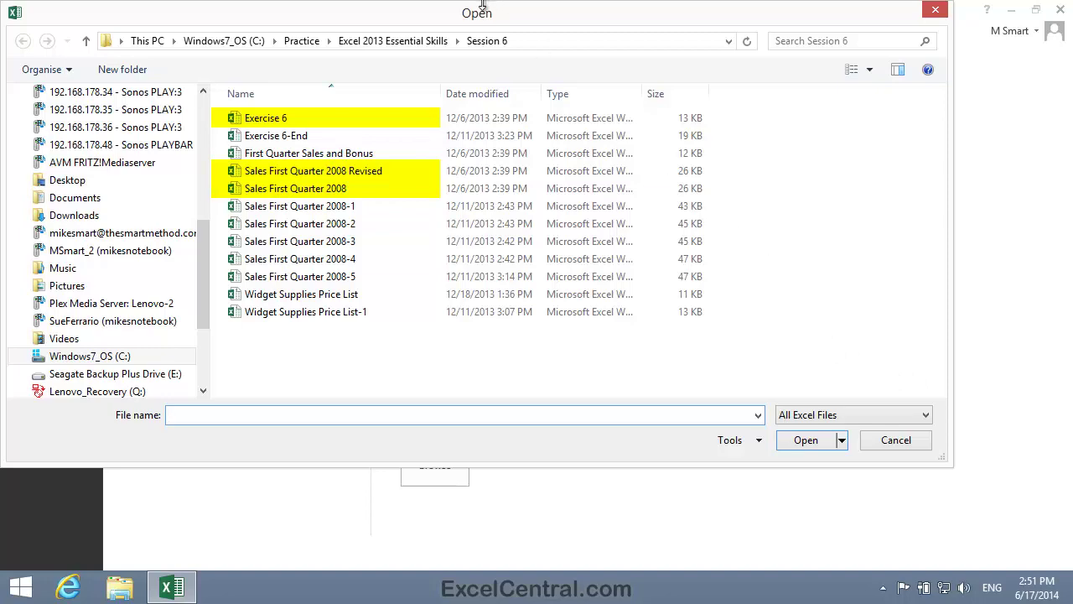
Step: Open the workbooks Exercise 6, Sales First Quarter 2008 and Sales First Quarter 2008 Revised together from the Session 6 folder
{"action": "left_click", "coordinate": [251, 124]}
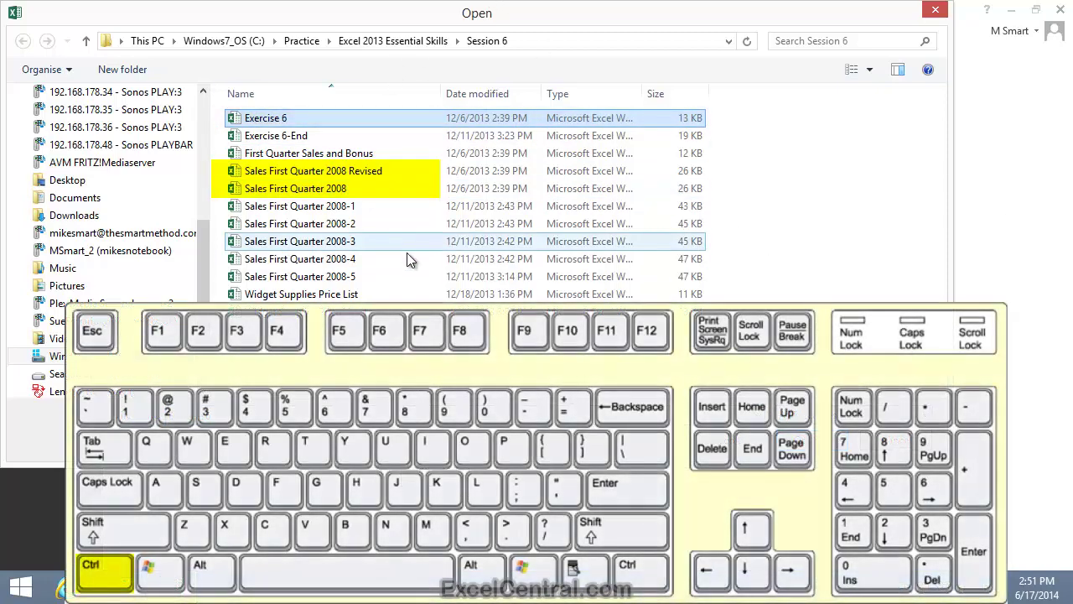
{"action": "left_click", "coordinate": [349, 191], "text": "ctrl"}
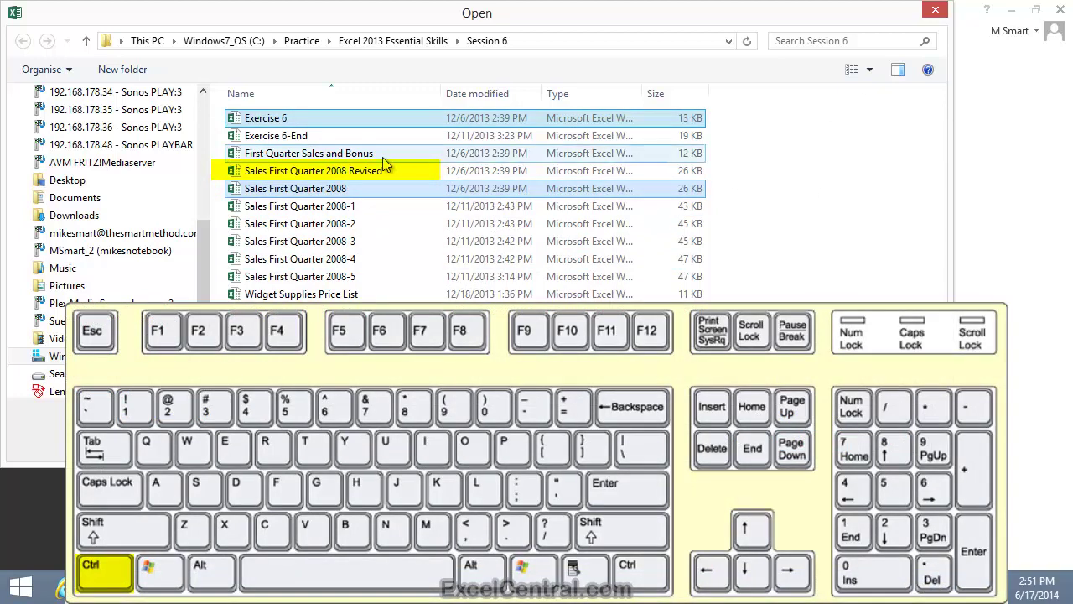
{"action": "left_click", "coordinate": [349, 172], "text": "ctrl"}
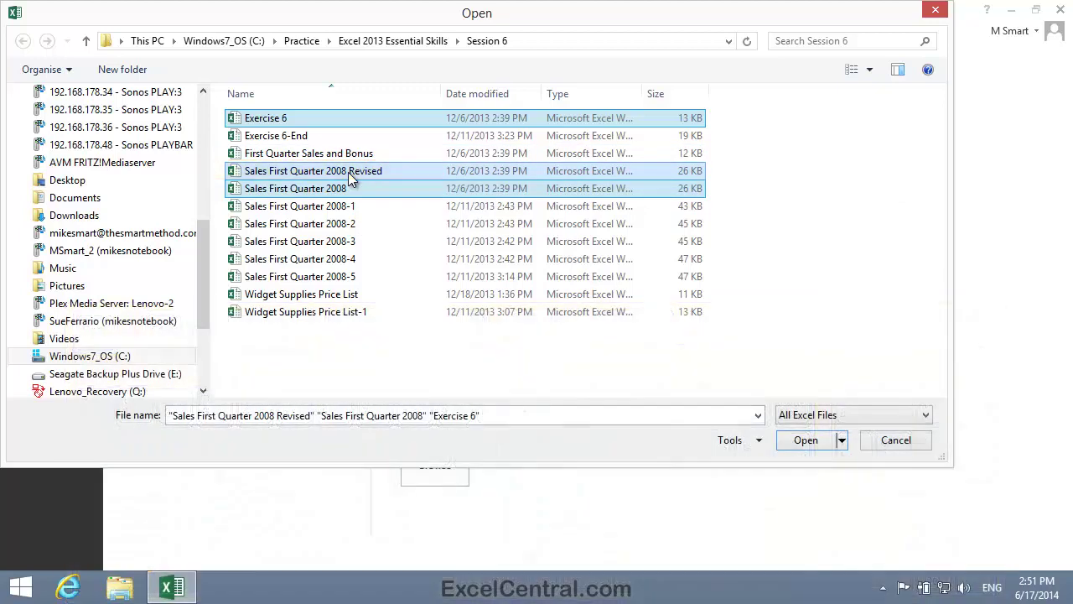
{"action": "left_click", "coordinate": [799, 444]}
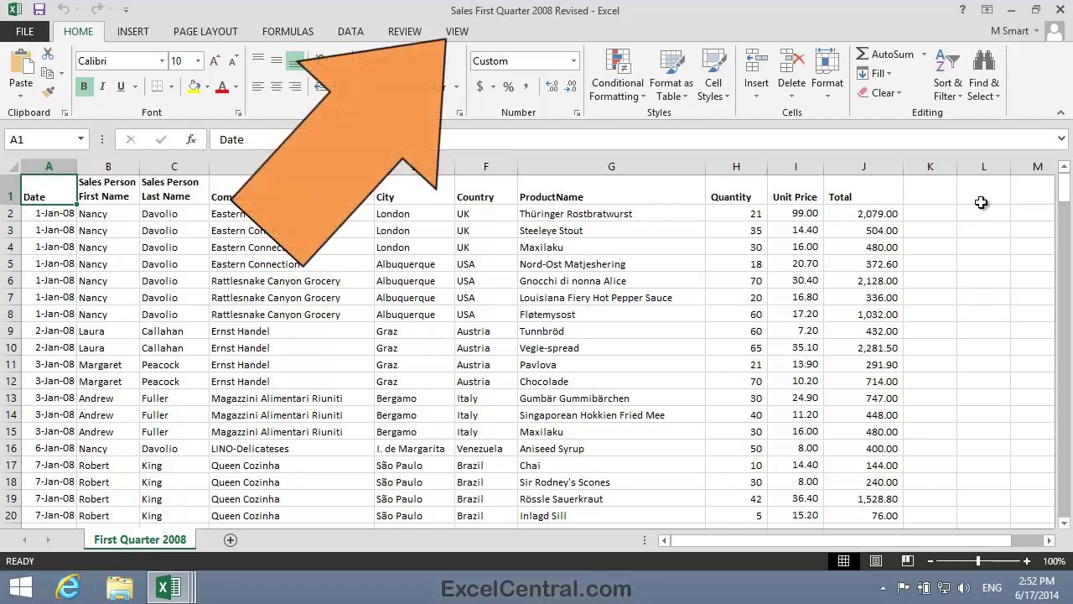
Step: View Sales First Quarter 2008 Revised side by side with Sales First Quarter 2008
{"action": "left_click", "coordinate": [457, 34]}
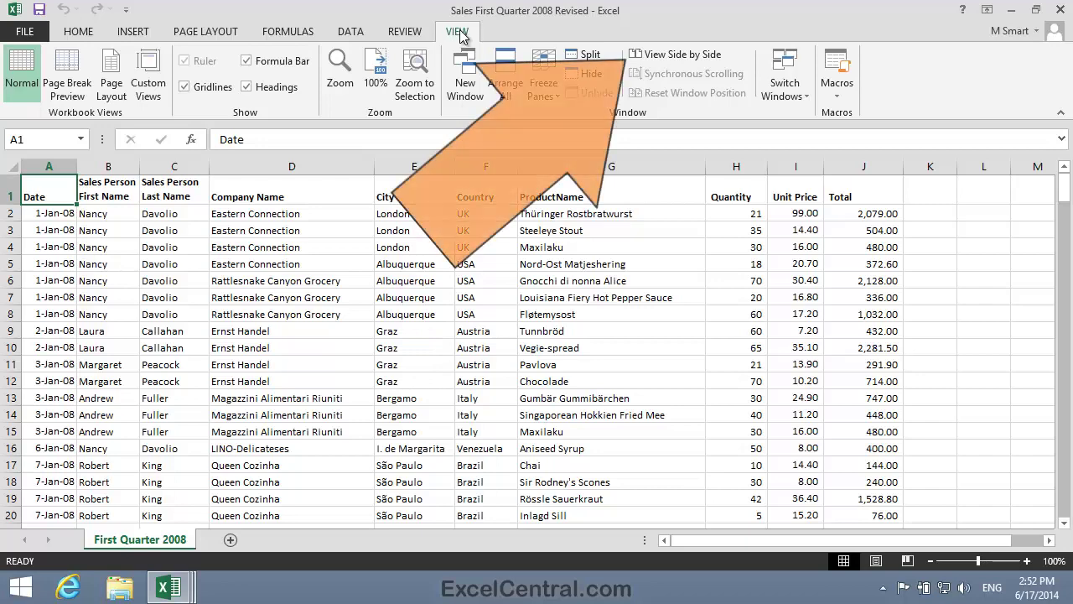
{"action": "left_click", "coordinate": [681, 57]}
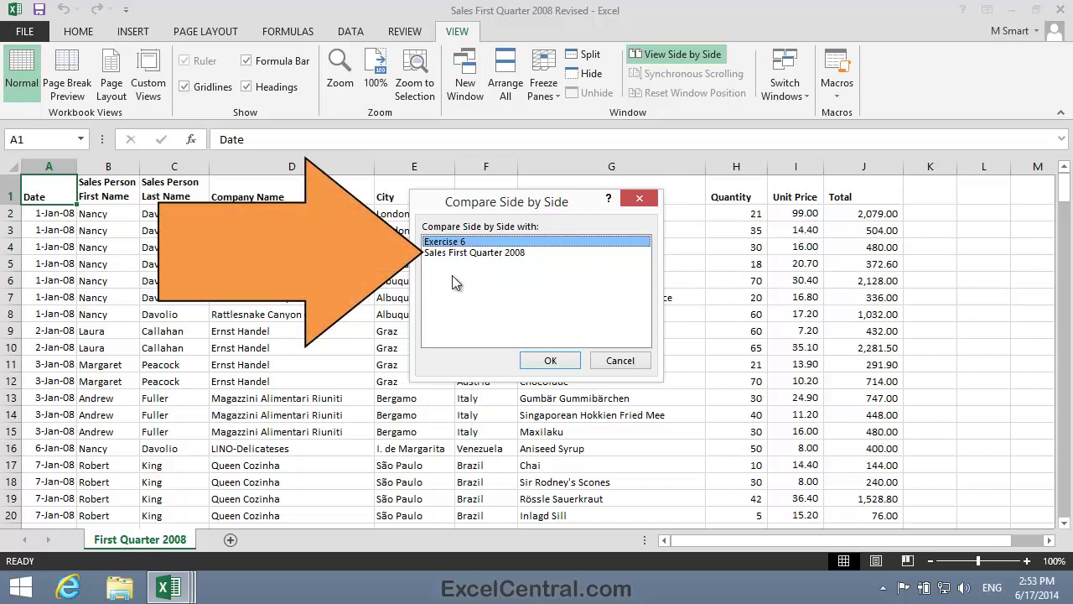
{"action": "left_click", "coordinate": [474, 253]}
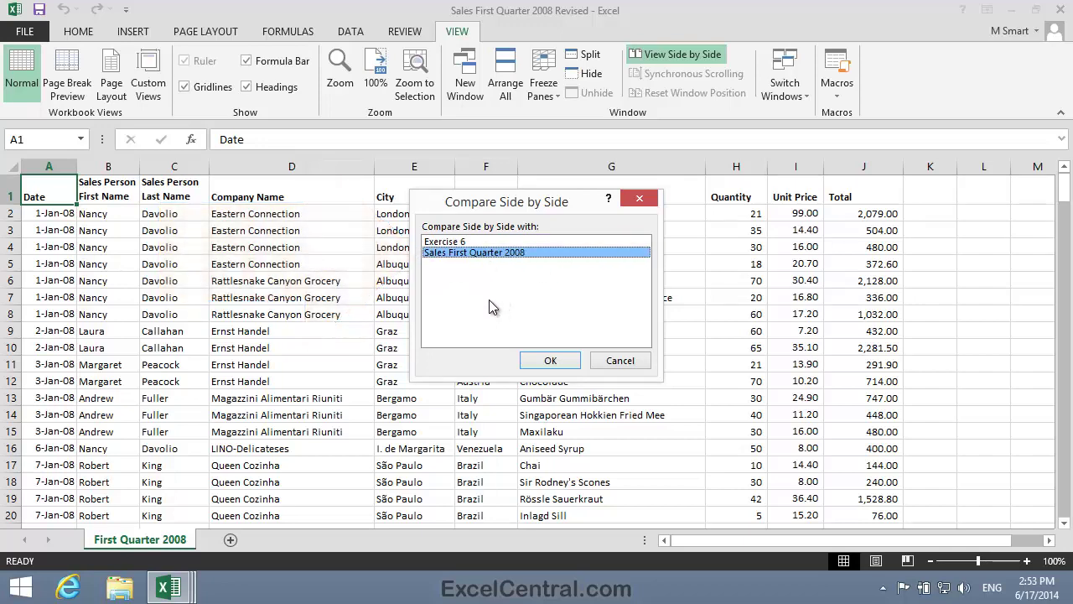
{"action": "left_click", "coordinate": [546, 363]}
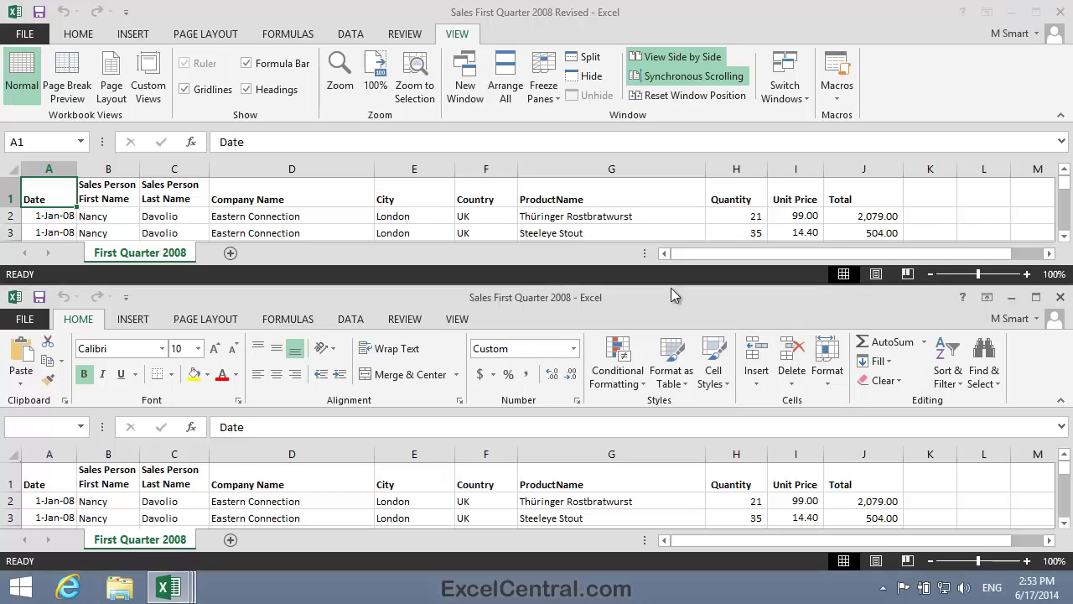
Step: Move the two compared windows out of place and reset them to their side-by-side positions
{"action": "left_click_drag", "start_coordinate": [666, 285], "coordinate": [602, 144]}
{"action": "double_click", "coordinate": [732, 8]}
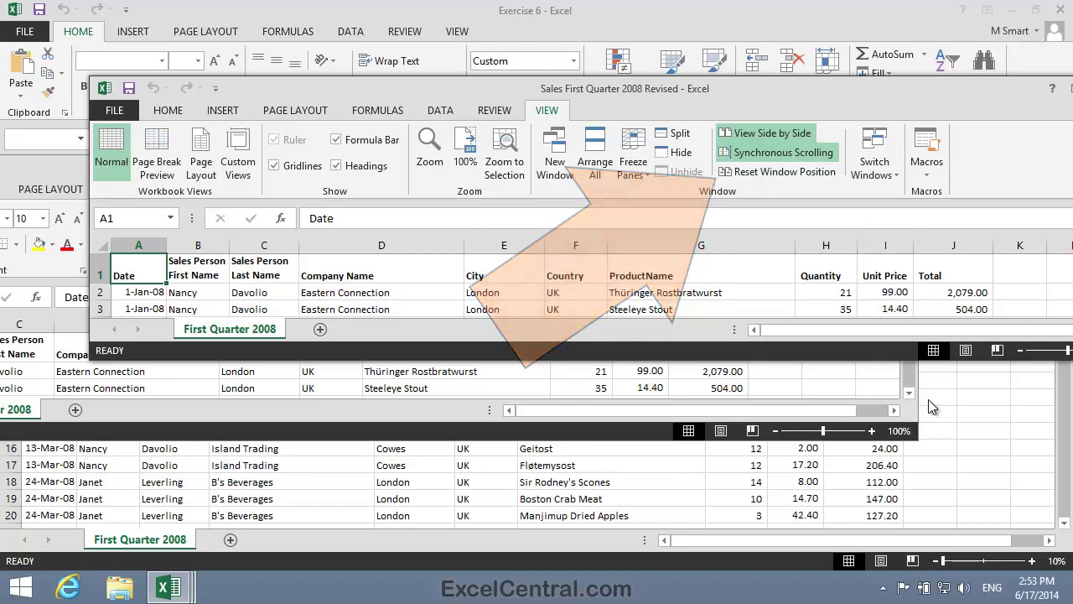
{"action": "left_click", "coordinate": [789, 172]}
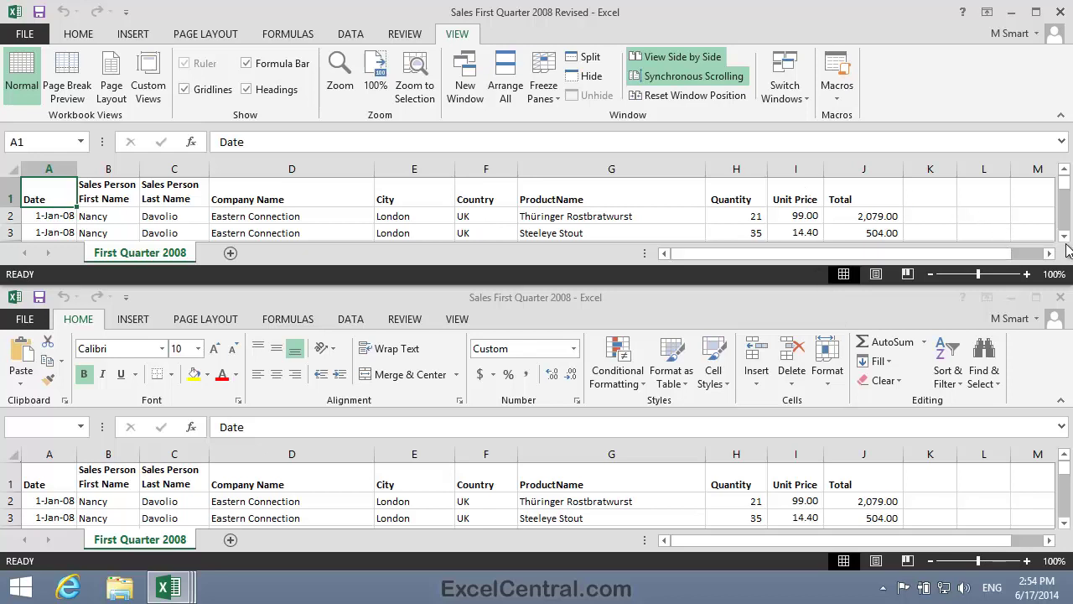
Step: Realign the compared workbooks at the 5-Feb-08 rows, moving only the Revised workbook up to row 94 with Synchronous Scrolling temporarily off
{"action": "left_click_drag", "start_coordinate": [1065, 241], "coordinate": [1067, 239]}
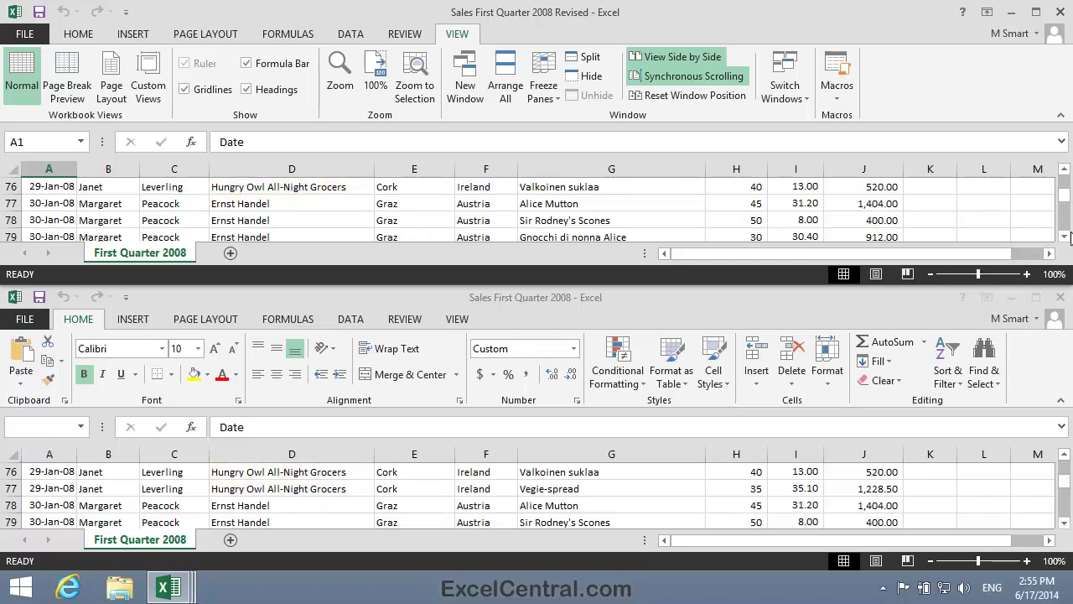
{"action": "left_click_drag", "start_coordinate": [1066, 237], "coordinate": [1066, 237]}
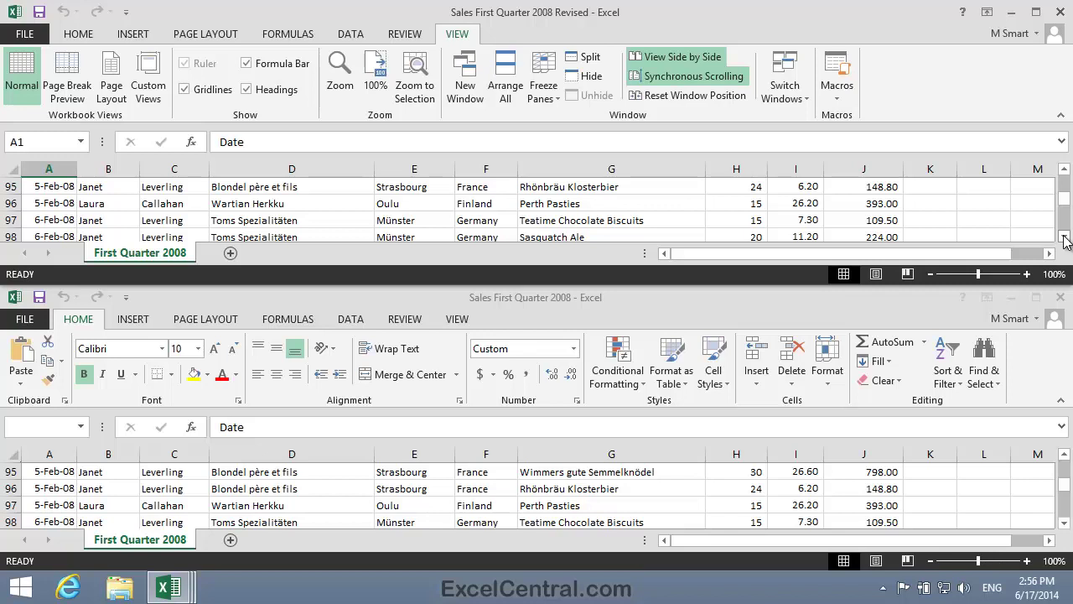
{"action": "left_click", "coordinate": [1066, 240]}
{"action": "left_click", "coordinate": [1067, 170]}
{"action": "left_click", "coordinate": [708, 77]}
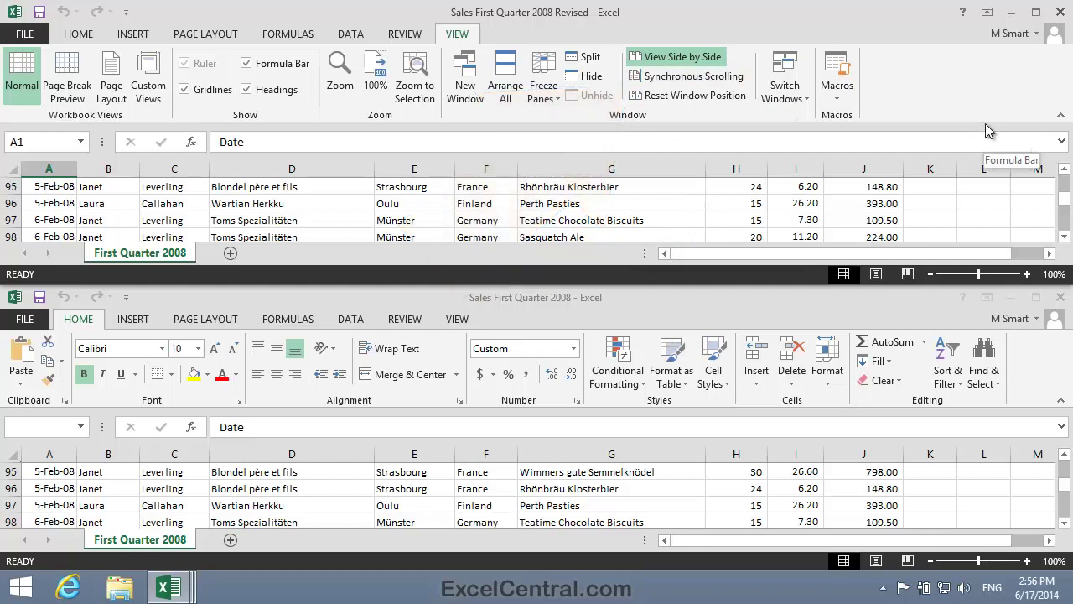
{"action": "left_click", "coordinate": [1063, 173]}
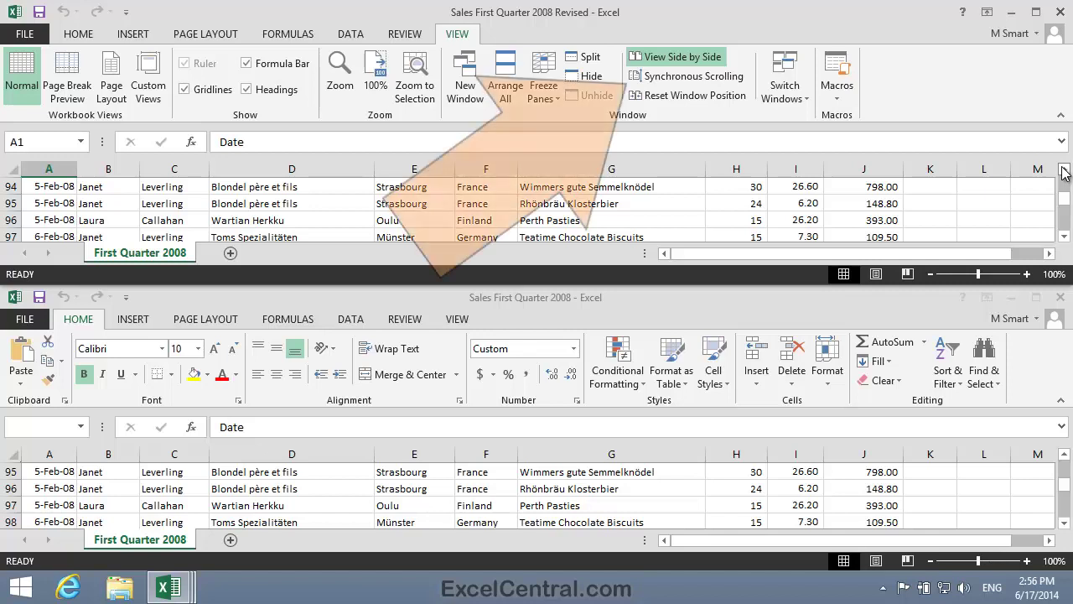
{"action": "left_click", "coordinate": [689, 77]}
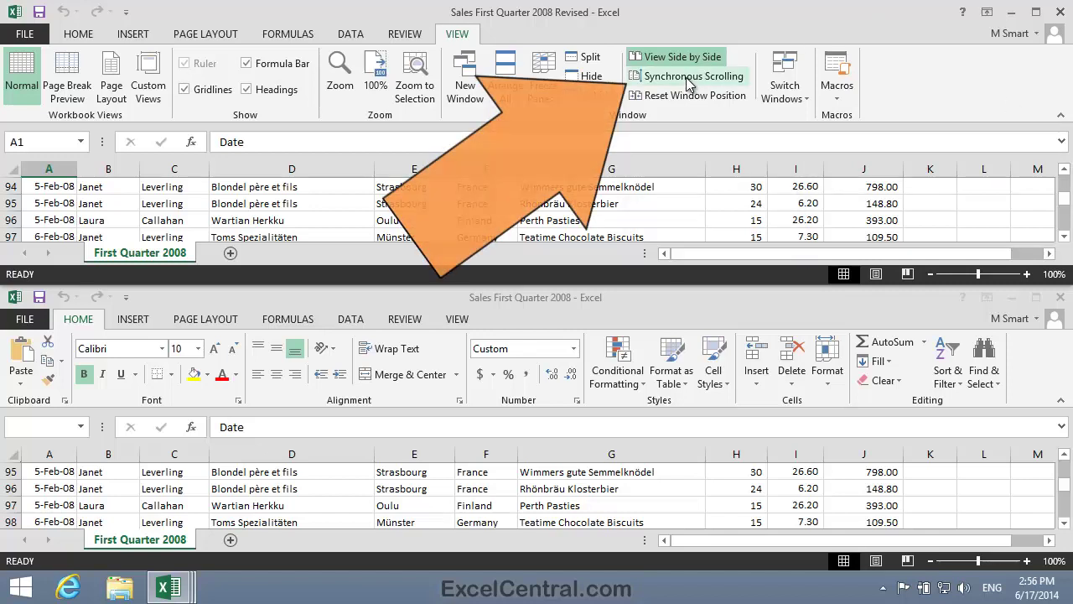
Step: Compare both workbooks with synchronized scrolling, from the 5-Feb-08 rows to the 14-Feb-08 rows and back up to the 23-Jan-08 rows
{"action": "left_click", "coordinate": [1064, 238]}
{"action": "left_click", "coordinate": [1064, 238]}
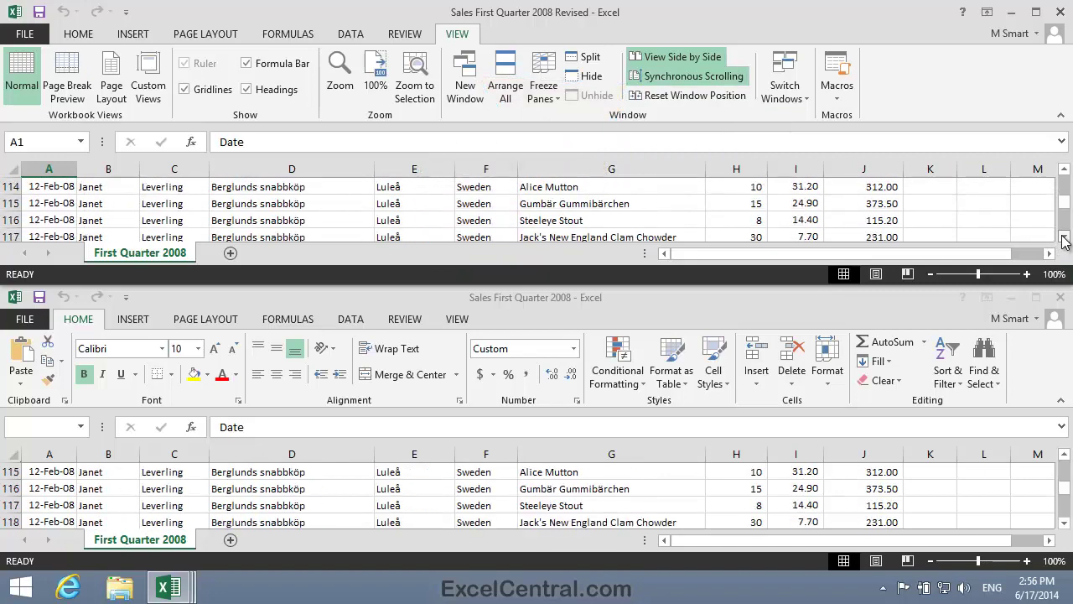
{"action": "left_click", "coordinate": [1064, 238]}
{"action": "left_click", "coordinate": [1065, 237]}
{"action": "left_click", "coordinate": [1064, 238]}
{"action": "left_click", "coordinate": [1065, 237]}
{"action": "left_click", "coordinate": [1064, 237]}
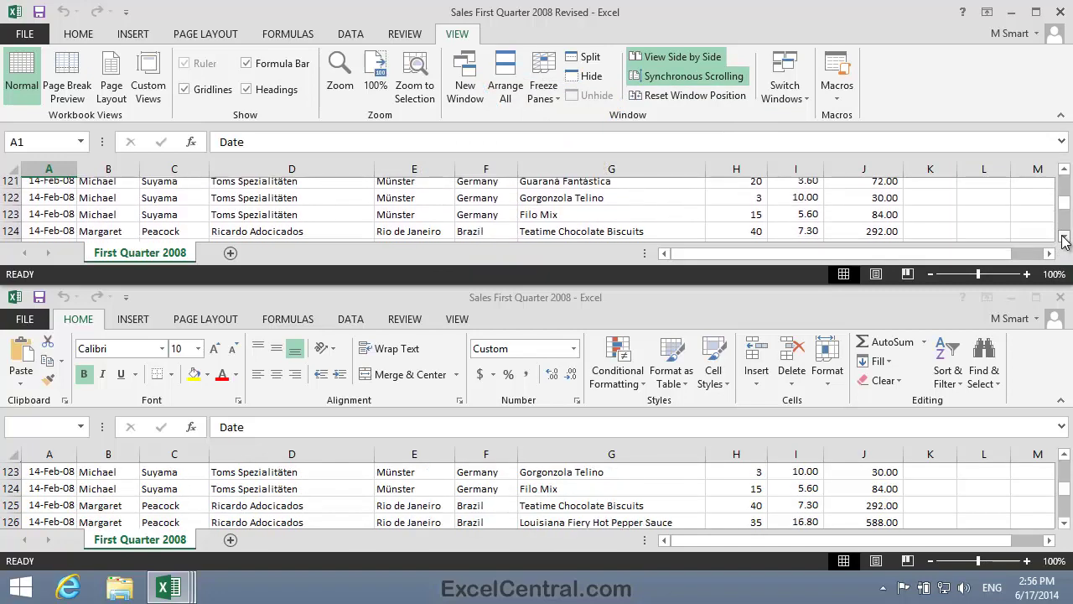
{"action": "left_click", "coordinate": [1064, 238]}
{"action": "left_click_drag", "start_coordinate": [1065, 171], "coordinate": [1065, 170]}
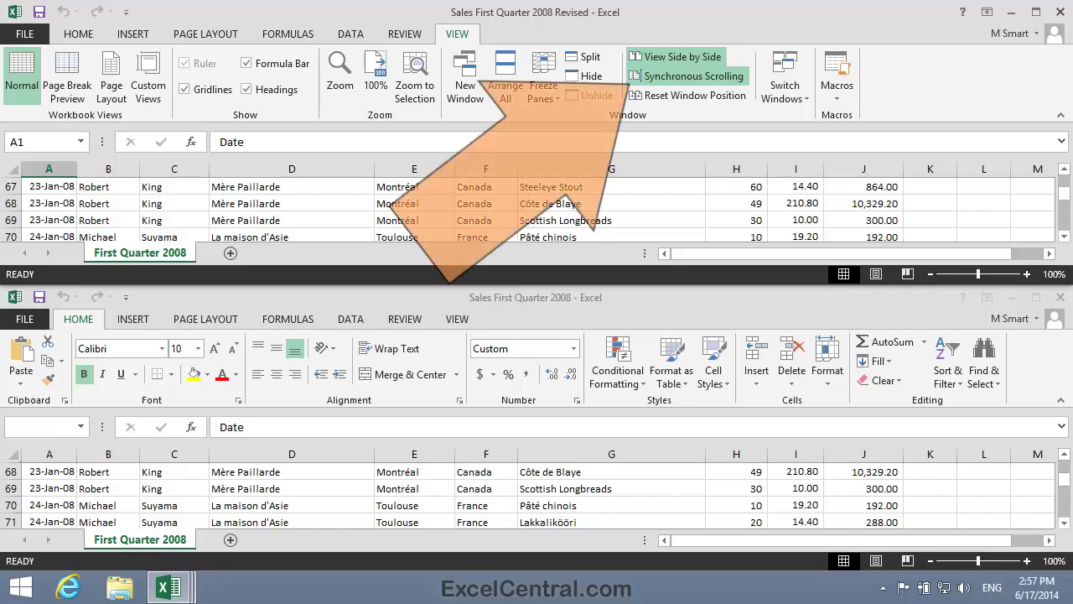
Step: Realign the workbooks at the 23-Jan-08 rows, moving only the Revised workbook down to row 68 with Synchronous Scrolling temporarily off
{"action": "left_click", "coordinate": [701, 77]}
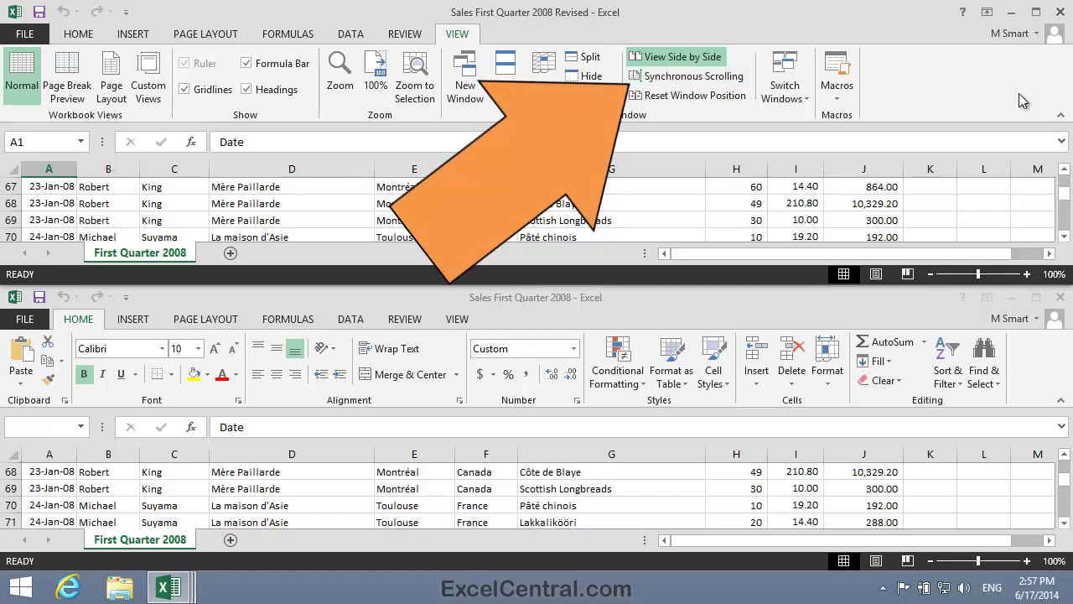
{"action": "left_click", "coordinate": [1065, 237]}
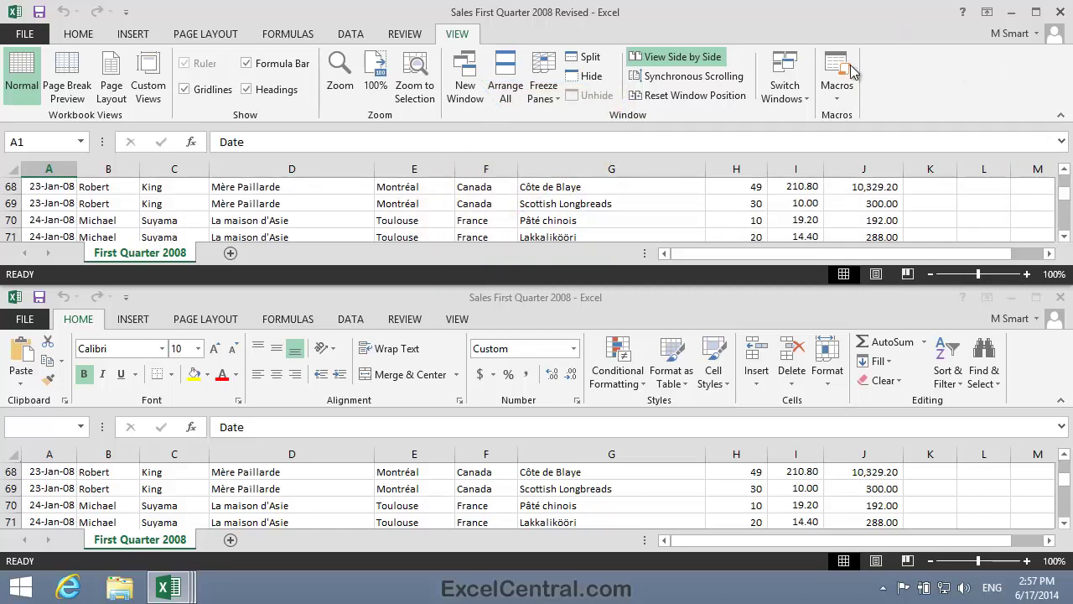
{"action": "left_click", "coordinate": [696, 78]}
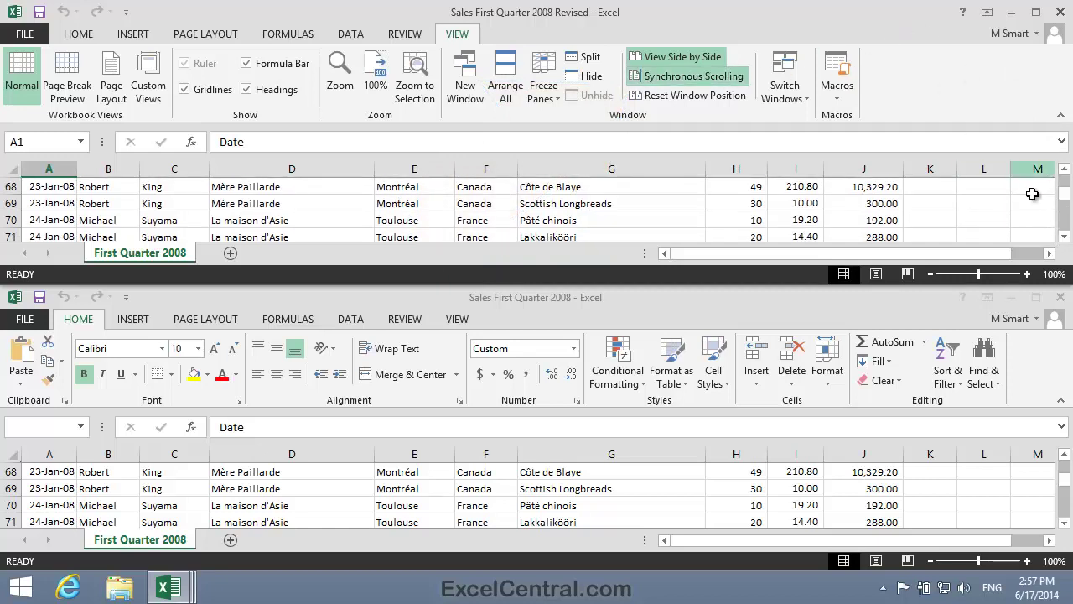
Step: Close the Sales First Quarter 2008 Revised and Sales First Quarter 2008 workbooks
{"action": "left_click_drag", "start_coordinate": [1066, 173], "coordinate": [1064, 169]}
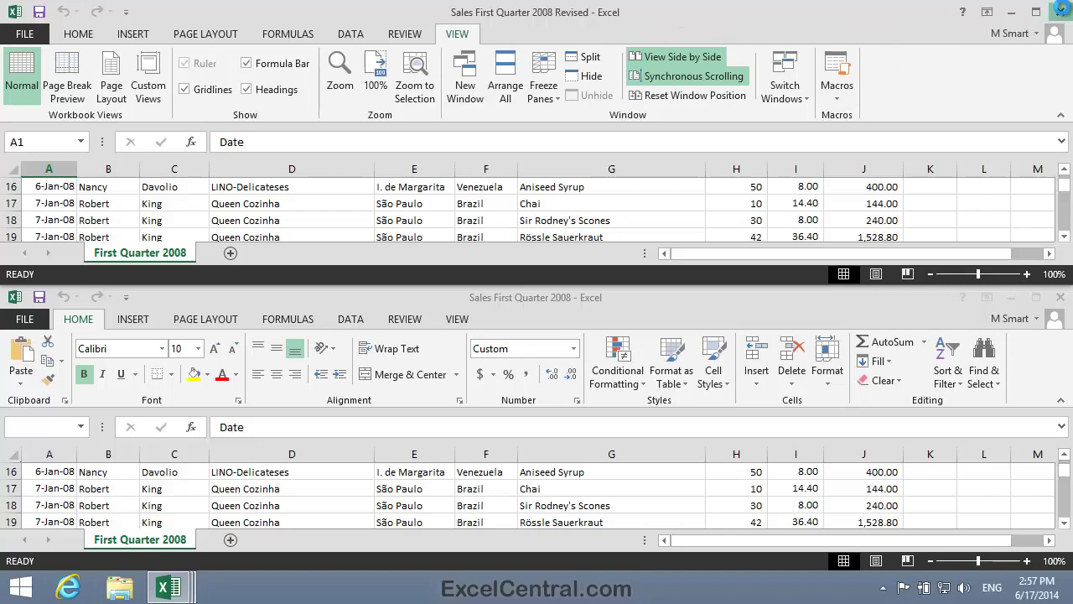
{"action": "left_click", "coordinate": [1063, 12]}
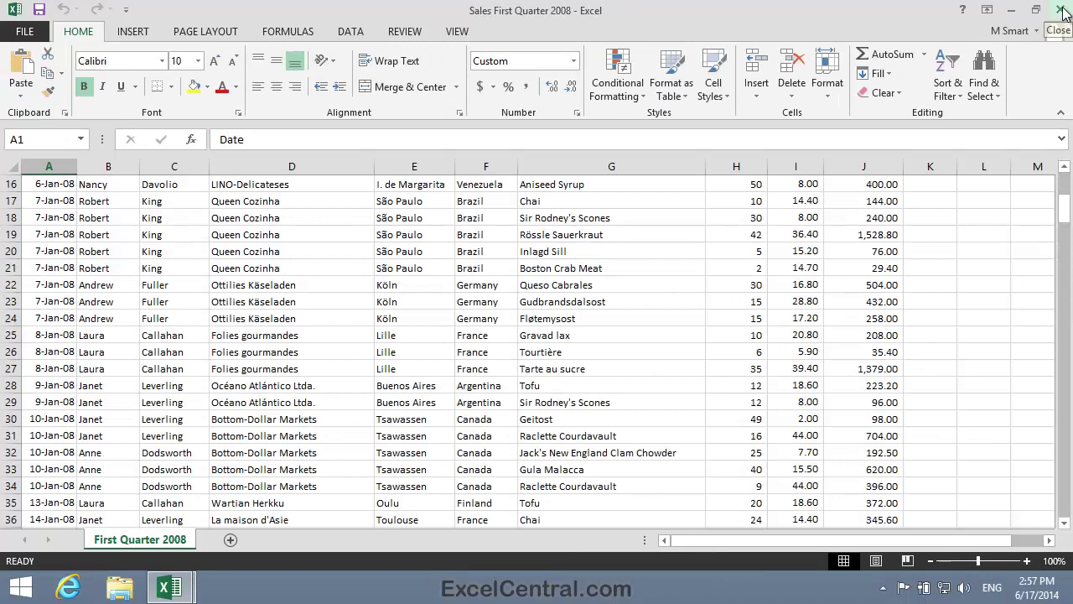
{"action": "left_click", "coordinate": [1062, 13]}
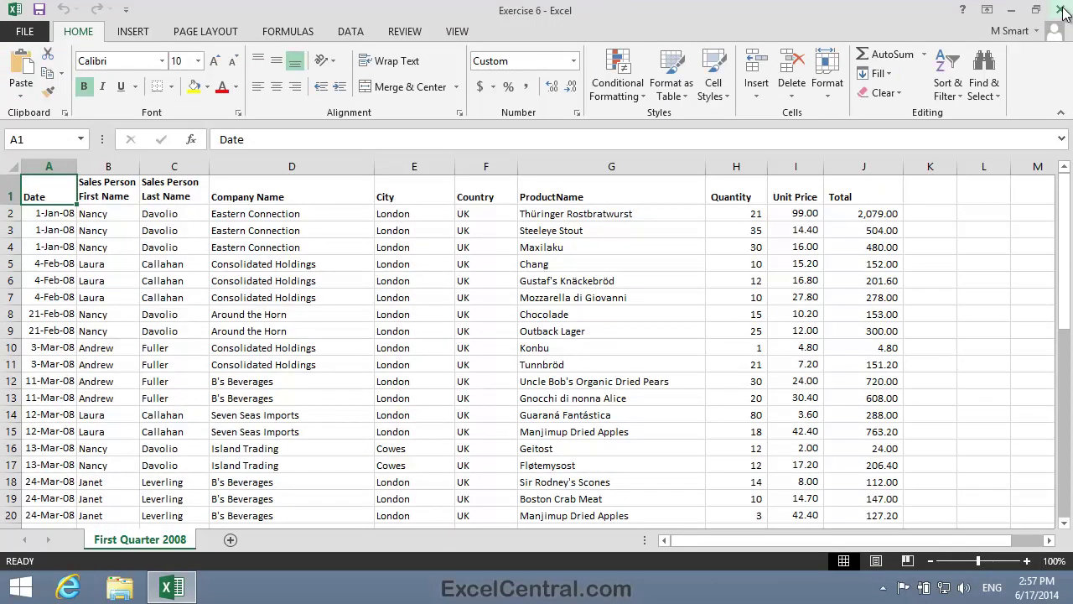